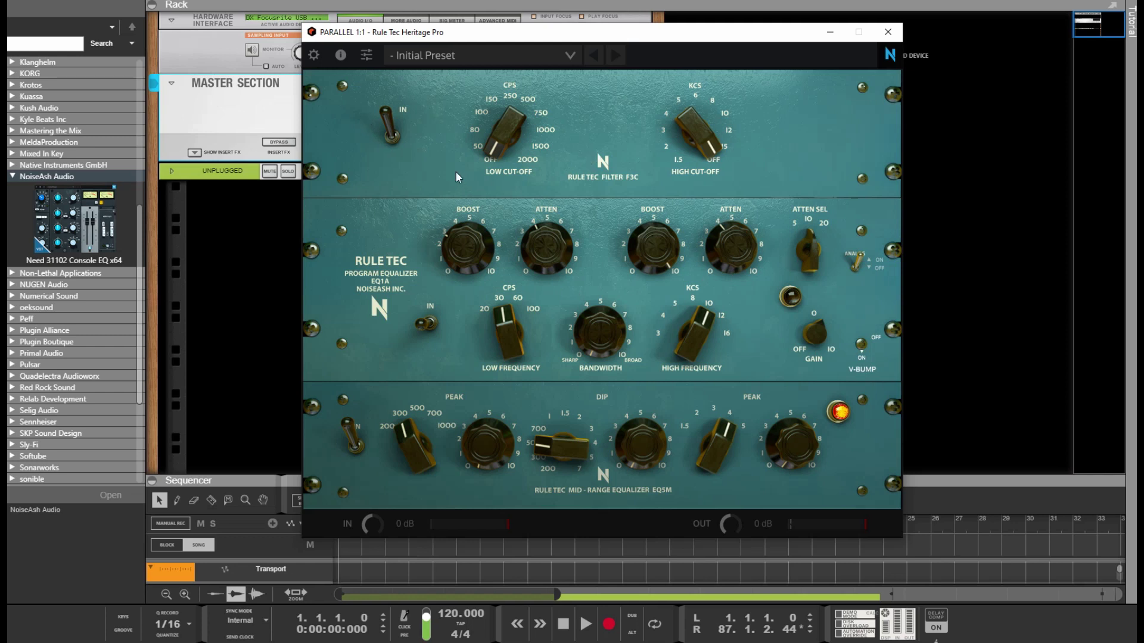
# Step: Expand the sequencer to reveal the UNPLUGGED track and start playback from the beginning of the song
pyautogui.moveTo(601, 34); pyautogui.dragTo(600, 20)
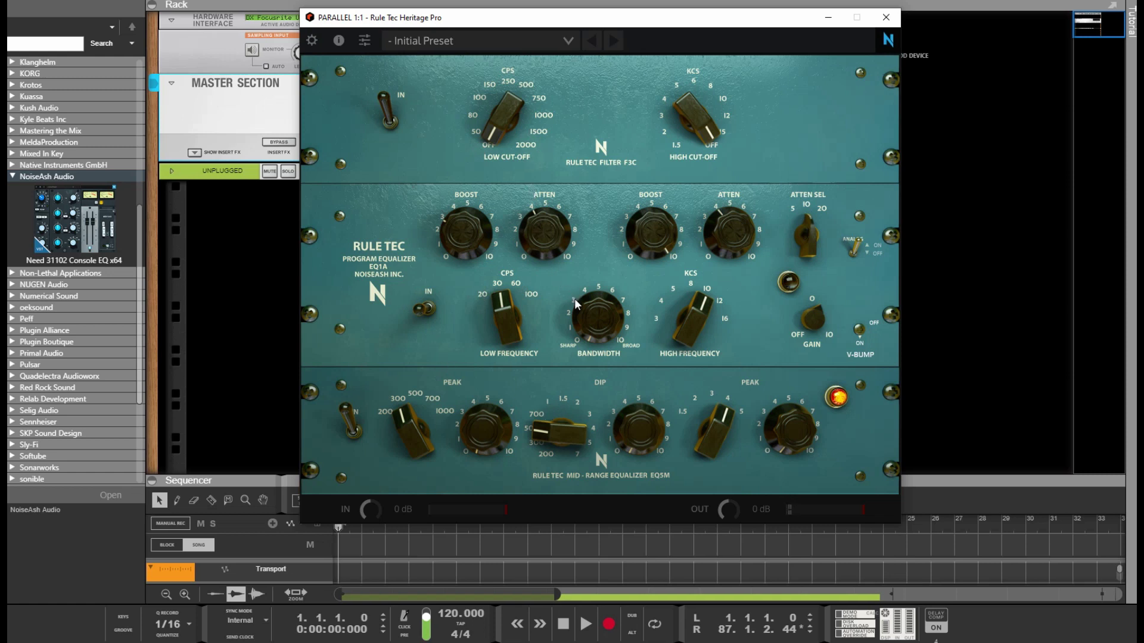
pyautogui.moveTo(462, 23); pyautogui.dragTo(458, 22)
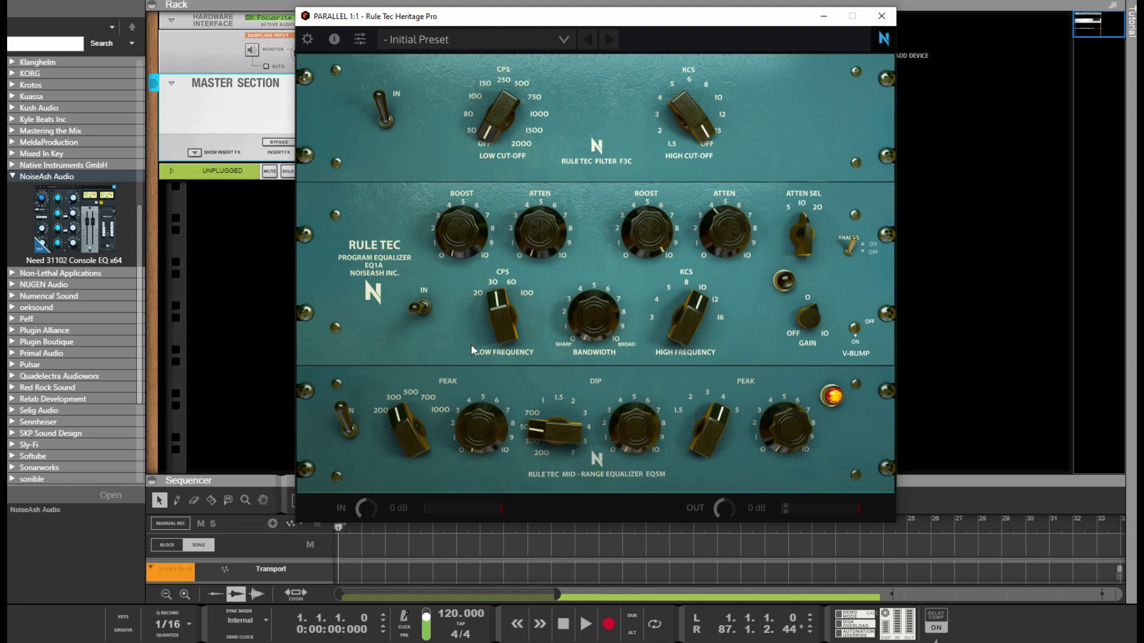
pyautogui.click(563, 623)
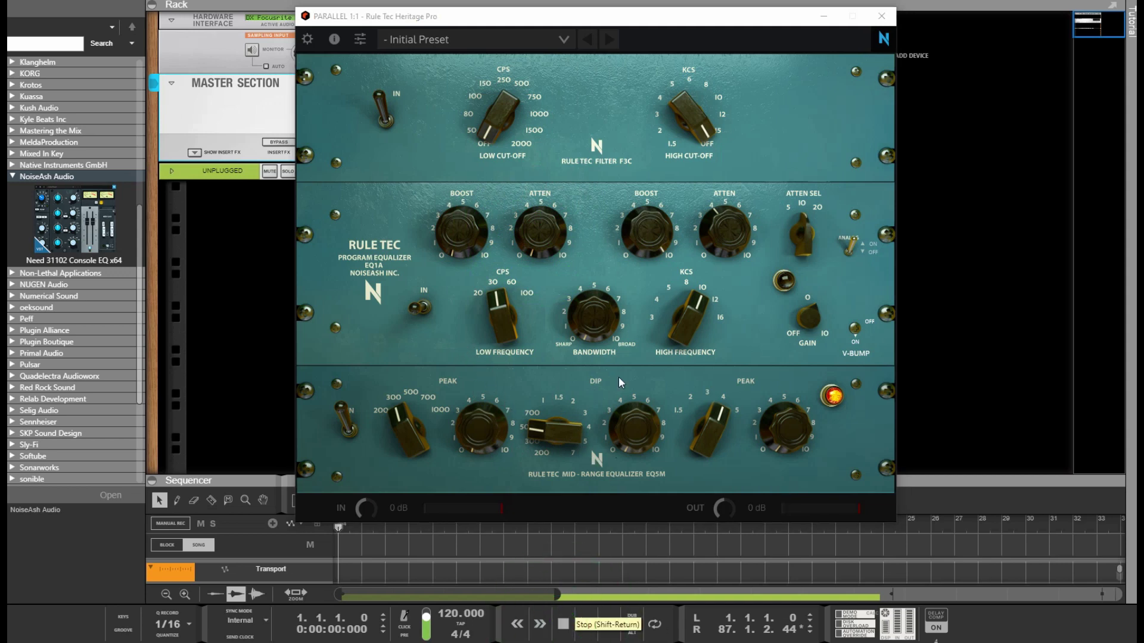
pyautogui.moveTo(211, 480); pyautogui.dragTo(205, 347)
pyautogui.click(585, 624)
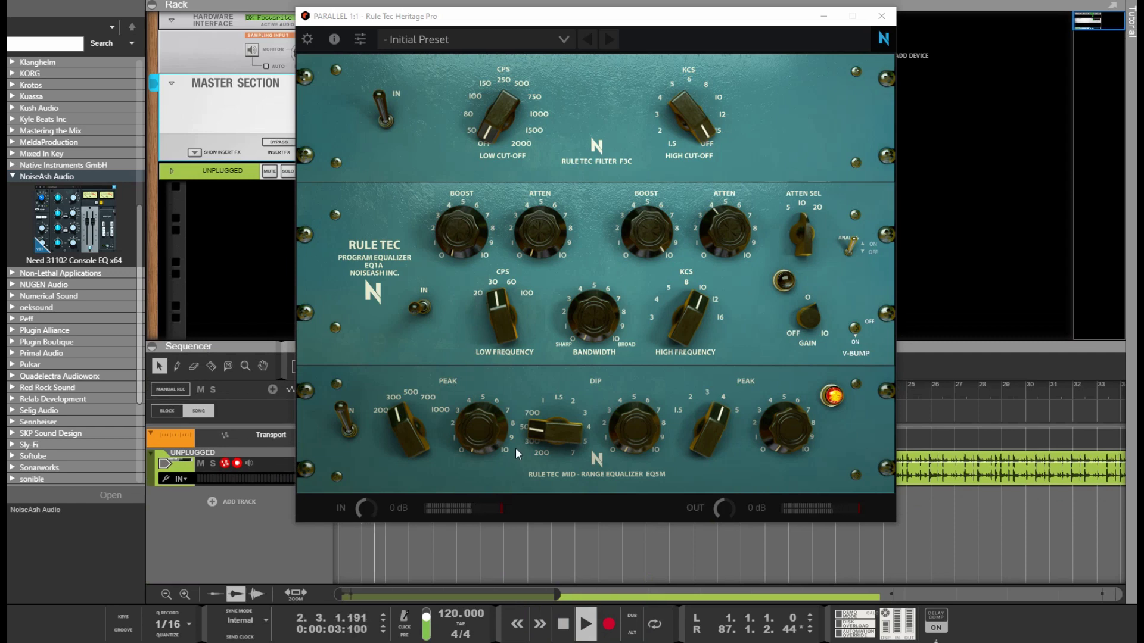
# Step: Lower the mixer's master level to -3.57 dB and bring the rack back into view
pyautogui.moveTo(944, 5); pyautogui.dragTo(944, 267)
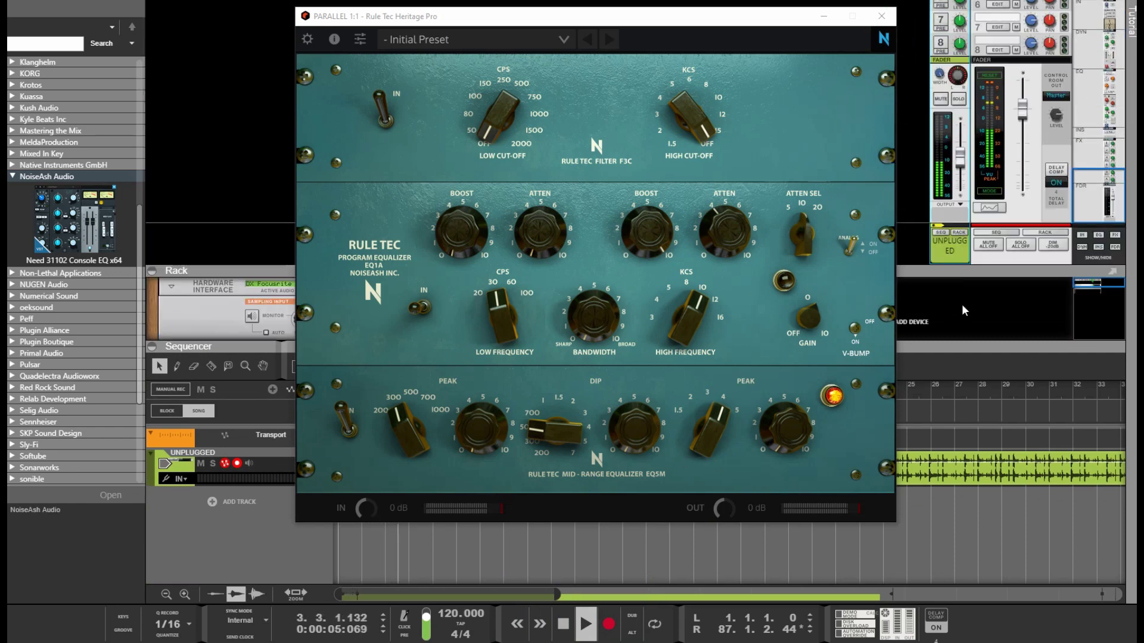
pyautogui.moveTo(1023, 129); pyautogui.dragTo(1022, 132)
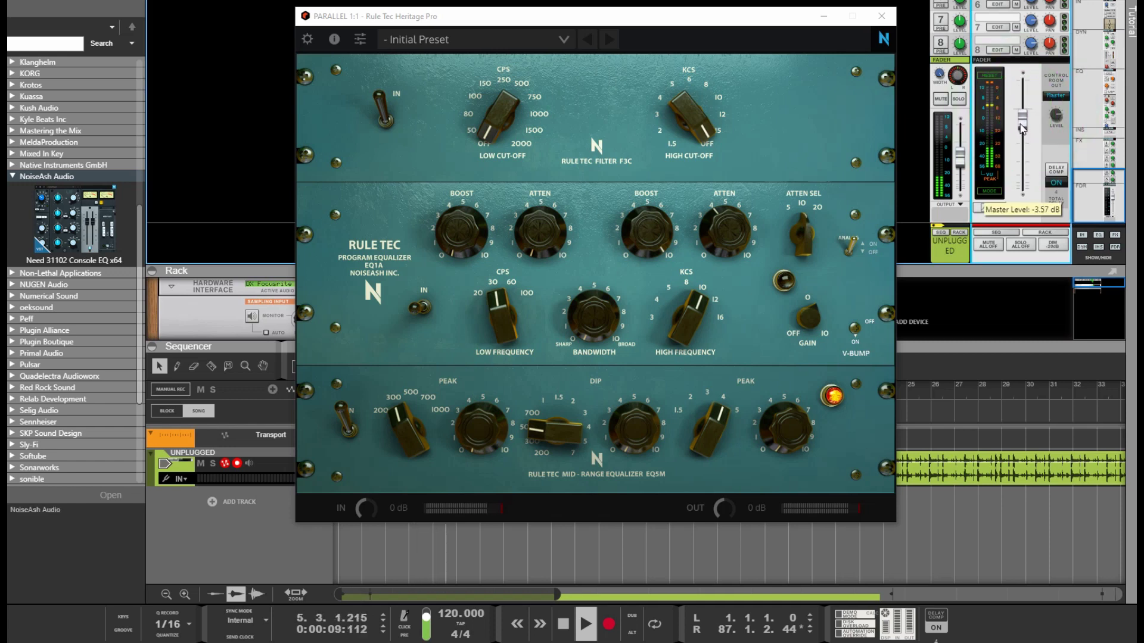
pyautogui.moveTo(211, 271); pyautogui.dragTo(211, 3)
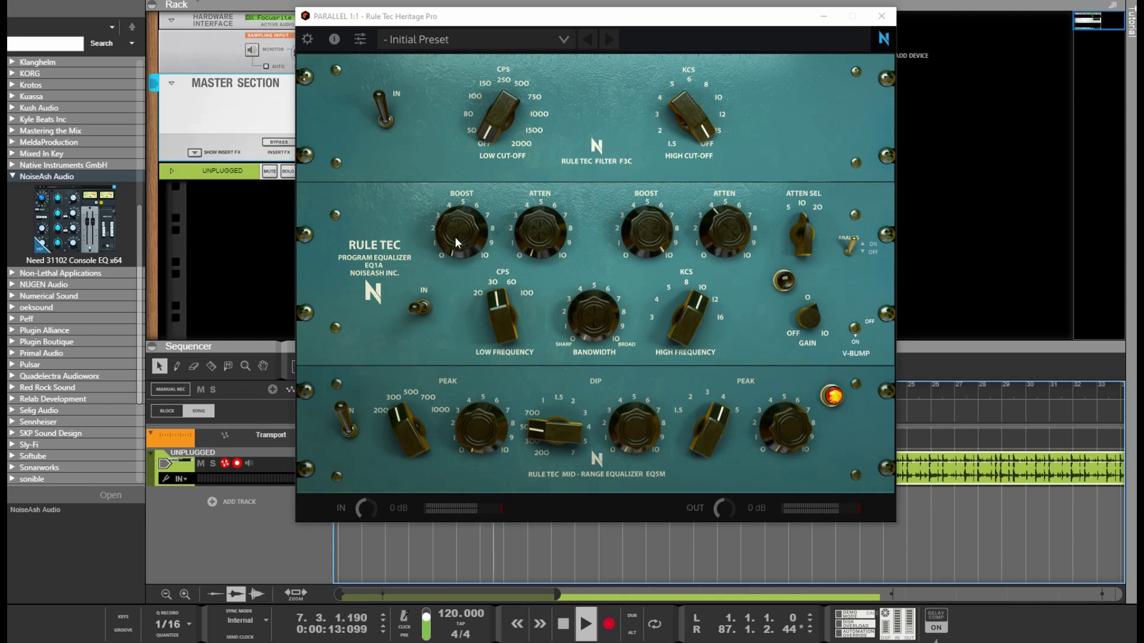
# Step: Try the EQ1A's low-frequency boost and attenuation, return the attenuation to 0, and switch the EQ1A section in
pyautogui.moveTo(463, 230); pyautogui.dragTo(424, 63)
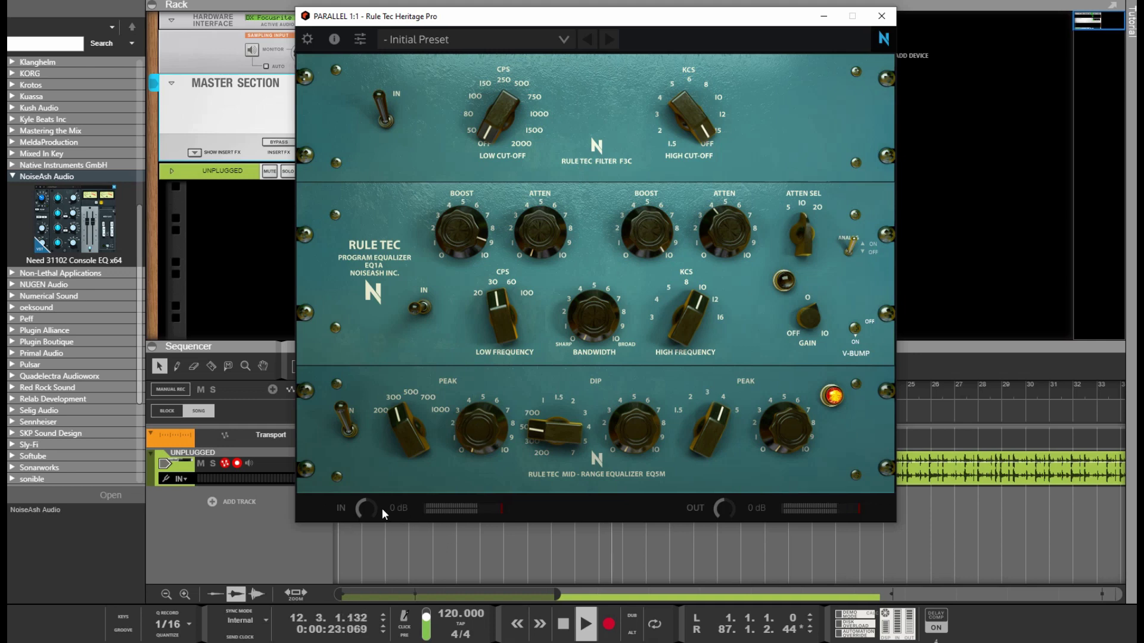
pyautogui.moveTo(536, 243); pyautogui.dragTo(494, 24)
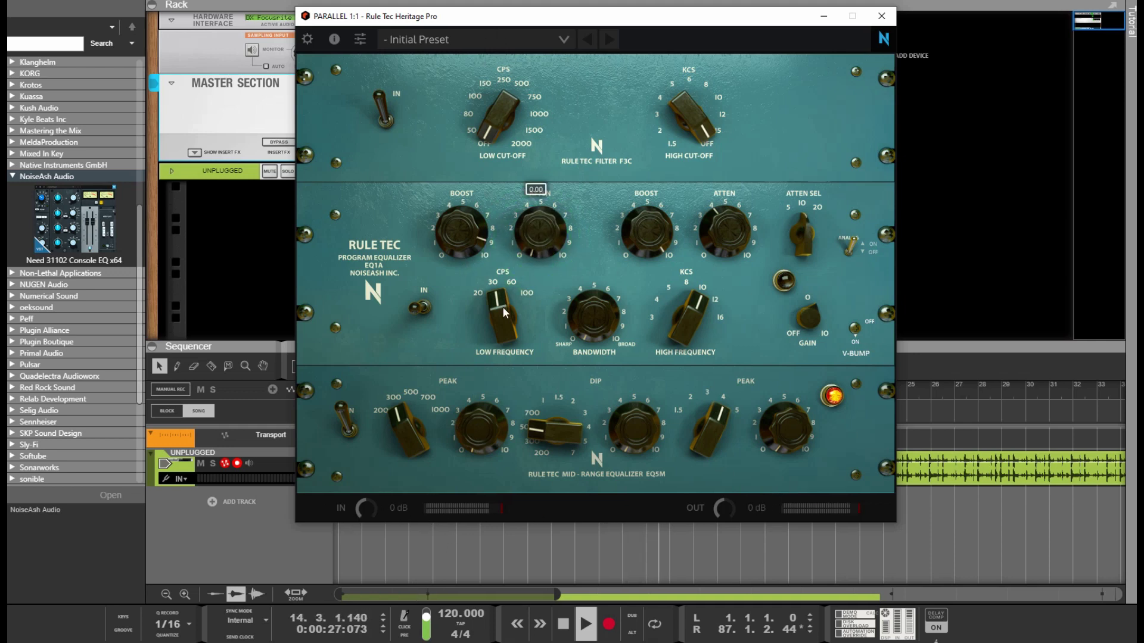
pyautogui.click(420, 307)
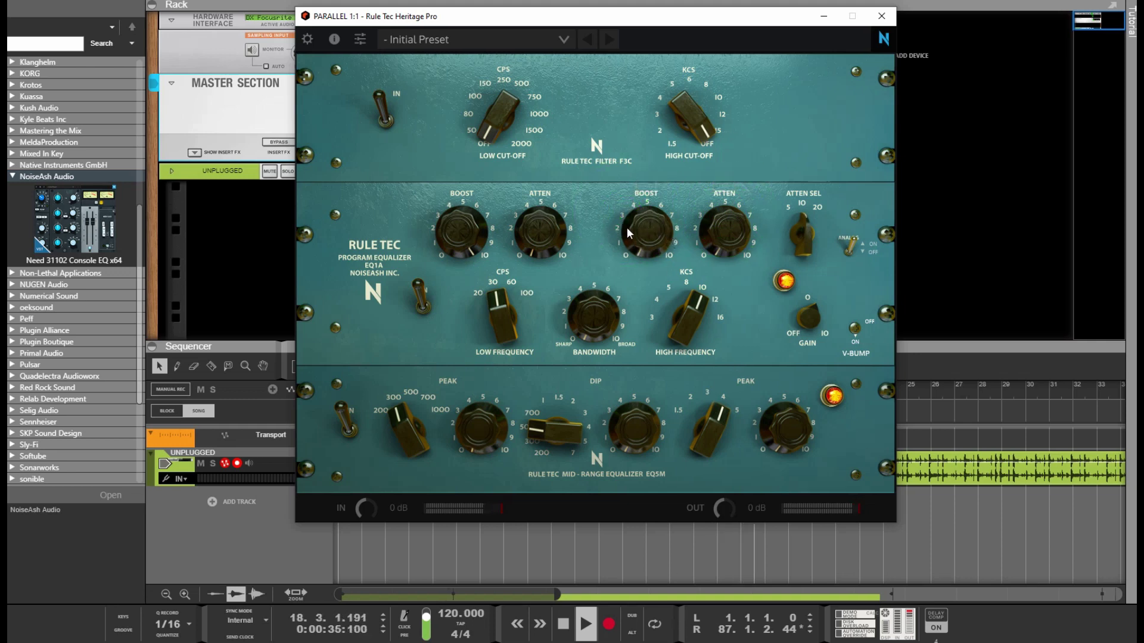
# Step: Audition the EQ1A's low and high boost and attenuation controls during playback, returning the high attenuation to 0
pyautogui.moveTo(457, 239); pyautogui.dragTo(463, 262)
pyautogui.moveTo(539, 243); pyautogui.dragTo(547, 90)
pyautogui.moveTo(641, 240)
pyautogui.mouseDown()
pyautogui.moveTo(637, 0)
pyautogui.moveTo(625, 243)
pyautogui.mouseUp()
pyautogui.moveTo(715, 249)
pyautogui.mouseDown()
pyautogui.moveTo(701, 99)
pyautogui.moveTo(712, 249)
pyautogui.mouseUp()
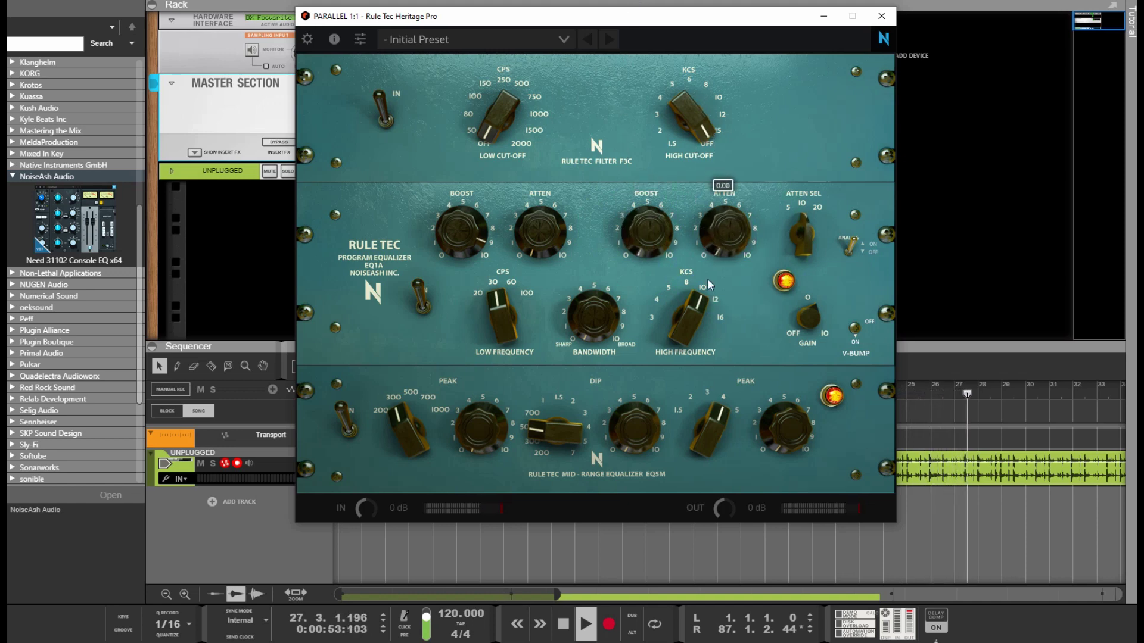
pyautogui.moveTo(462, 227); pyautogui.dragTo(513, 496)
pyautogui.moveTo(556, 230); pyautogui.dragTo(537, 106)
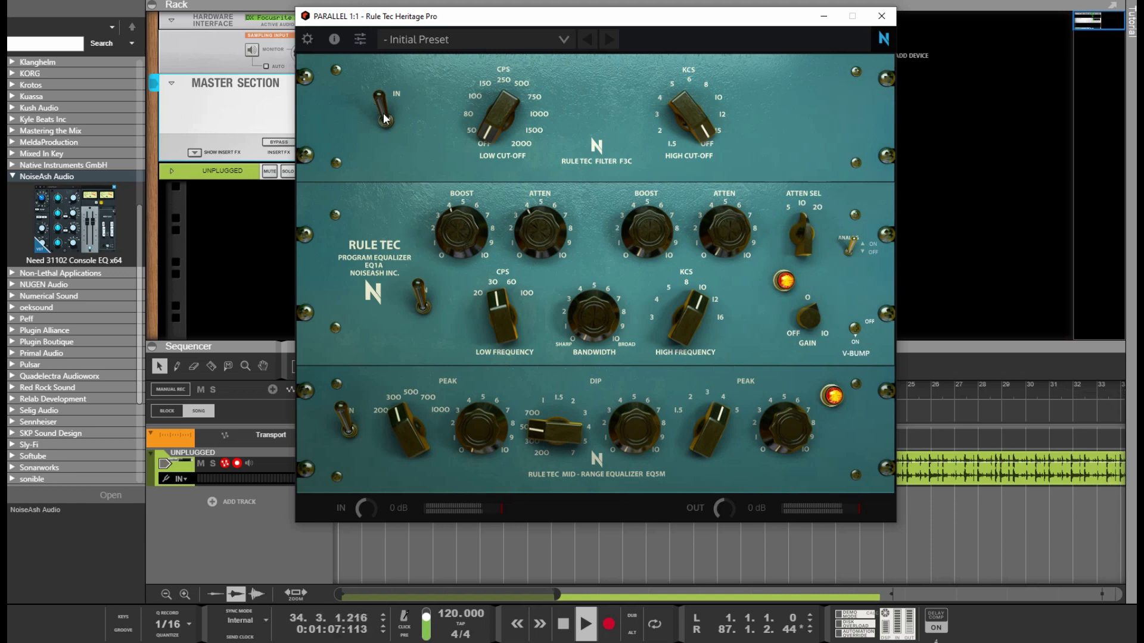
# Step: Audition the F3C low and high cut-offs and the EQ5M dip and low peak frequency, and stop playback
pyautogui.moveTo(500, 125); pyautogui.dragTo(528, 459)
pyautogui.moveTo(679, 103); pyautogui.dragTo(724, 128)
pyautogui.moveTo(643, 444); pyautogui.dragTo(624, 468)
pyautogui.moveTo(402, 424); pyautogui.dragTo(394, 280)
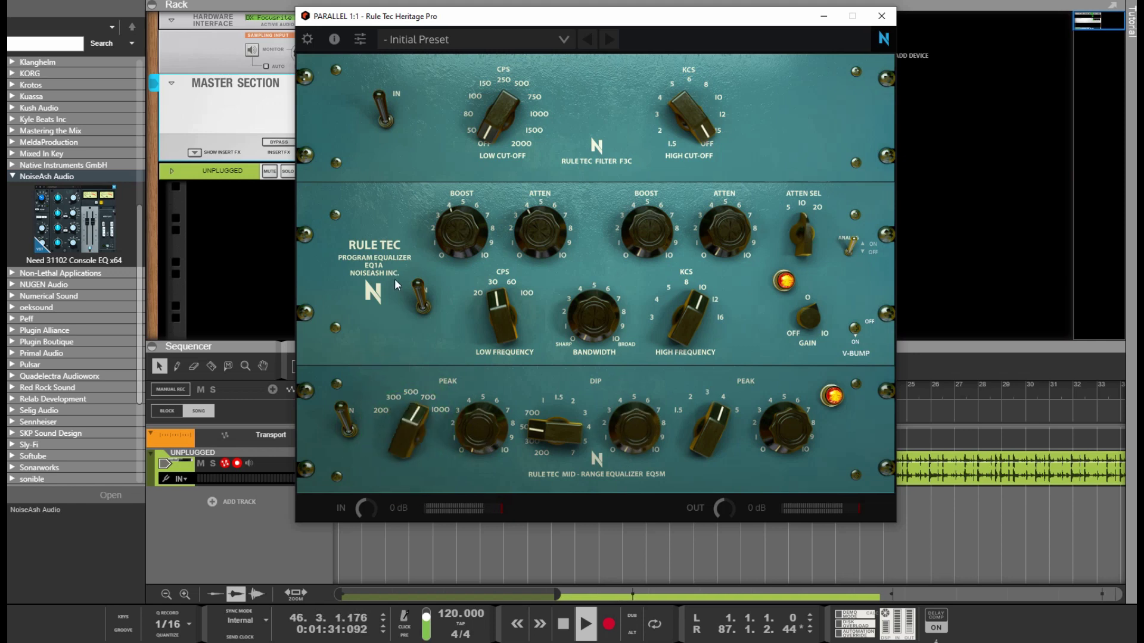
pyautogui.moveTo(639, 439); pyautogui.dragTo(589, 417)
pyautogui.click(563, 625)
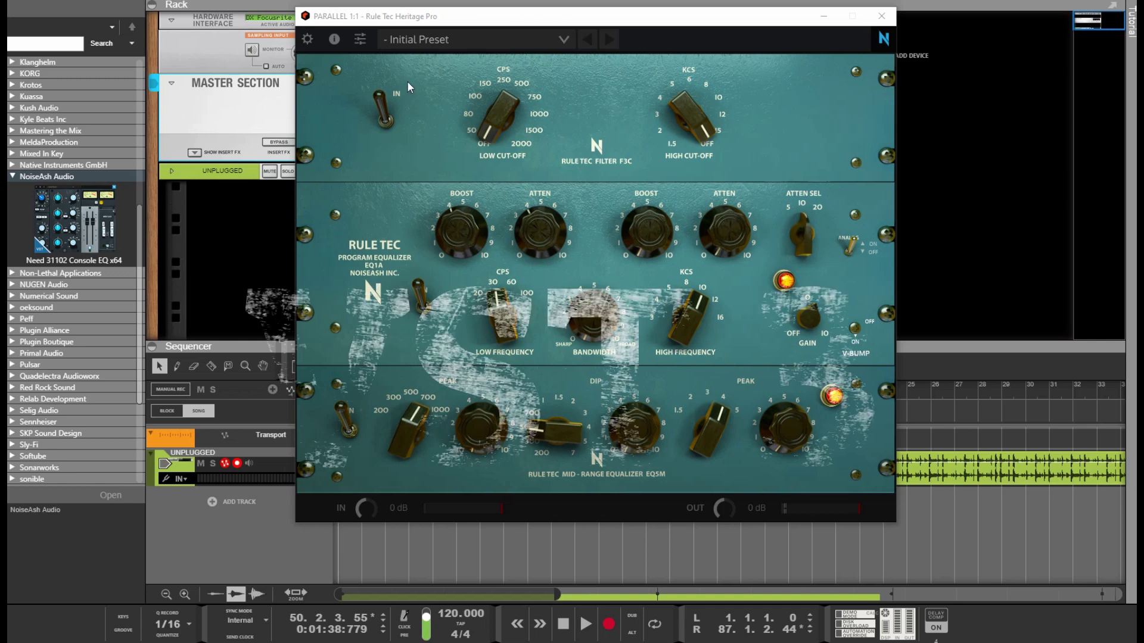
# Step: Minimize the Rule Tec Heritage Pro window and reposition the BC PatchWork window over the rack
pyautogui.moveTo(538, 16)
pyautogui.mouseDown()
pyautogui.moveTo(533, 40)
pyautogui.moveTo(430, 158)
pyautogui.moveTo(568, 15)
pyautogui.moveTo(528, 27)
pyautogui.mouseUp()
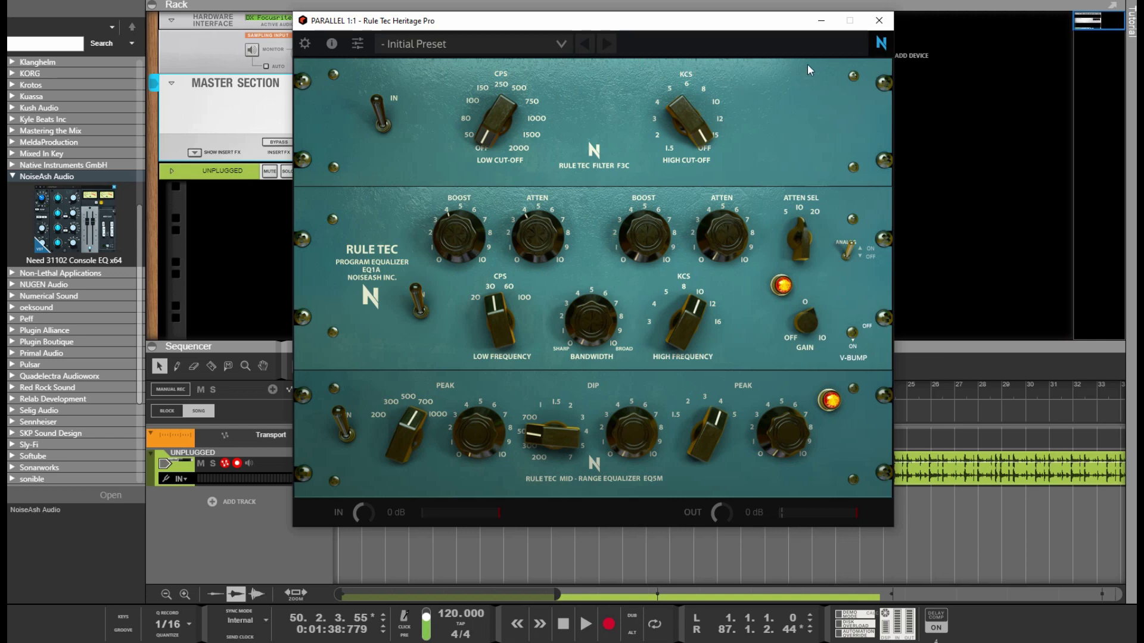
pyautogui.click(822, 24)
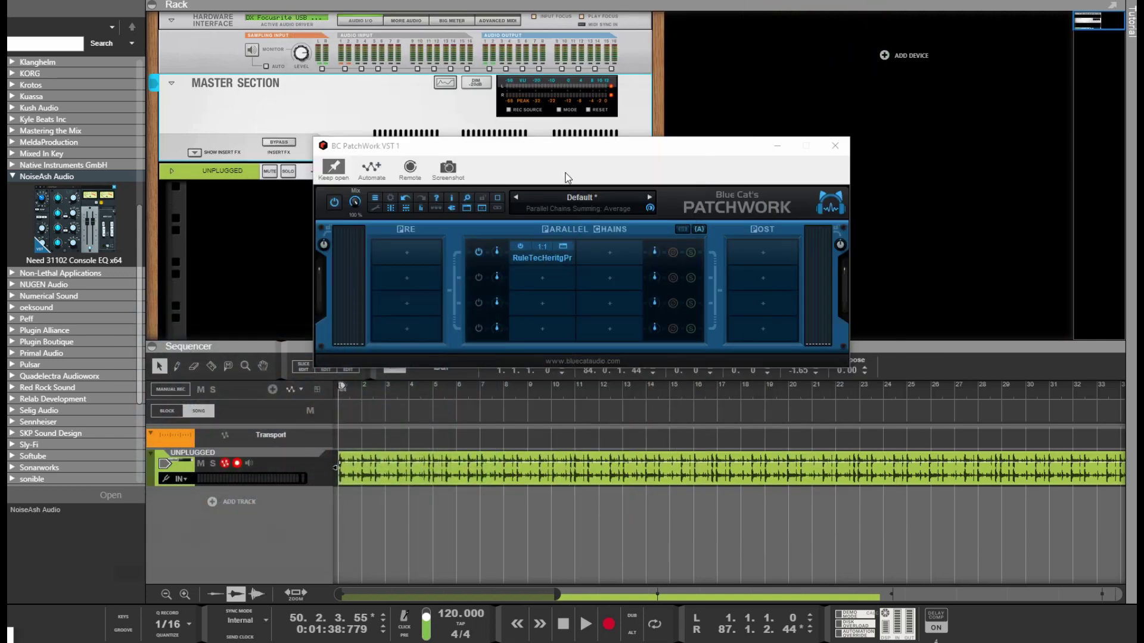
pyautogui.moveTo(569, 157); pyautogui.dragTo(516, 102)
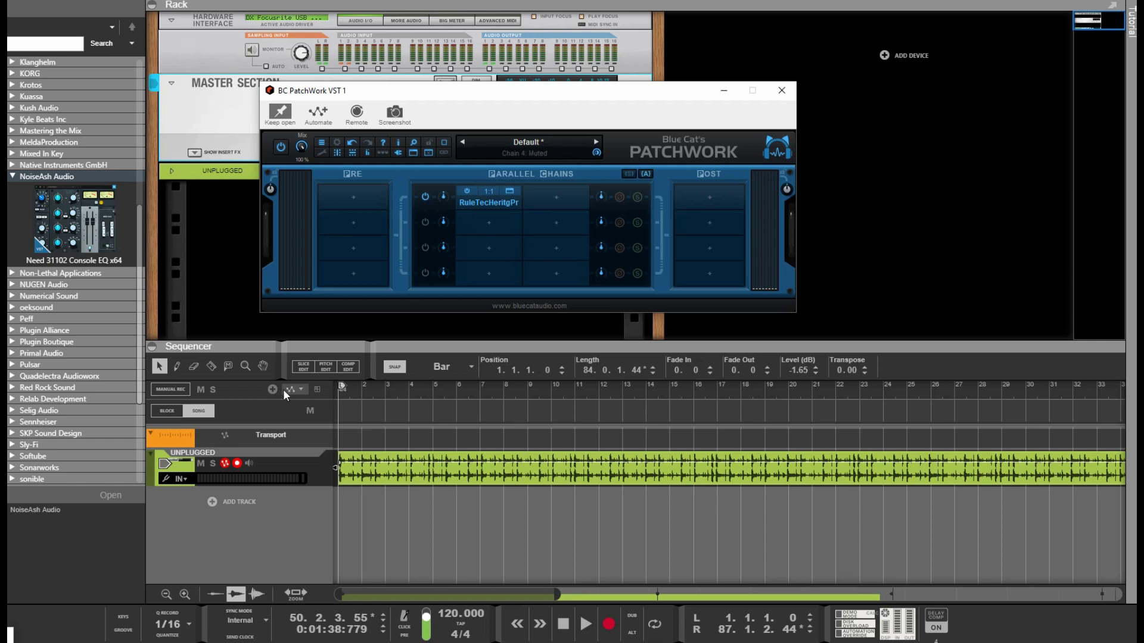
pyautogui.moveTo(475, 87); pyautogui.dragTo(438, 100)
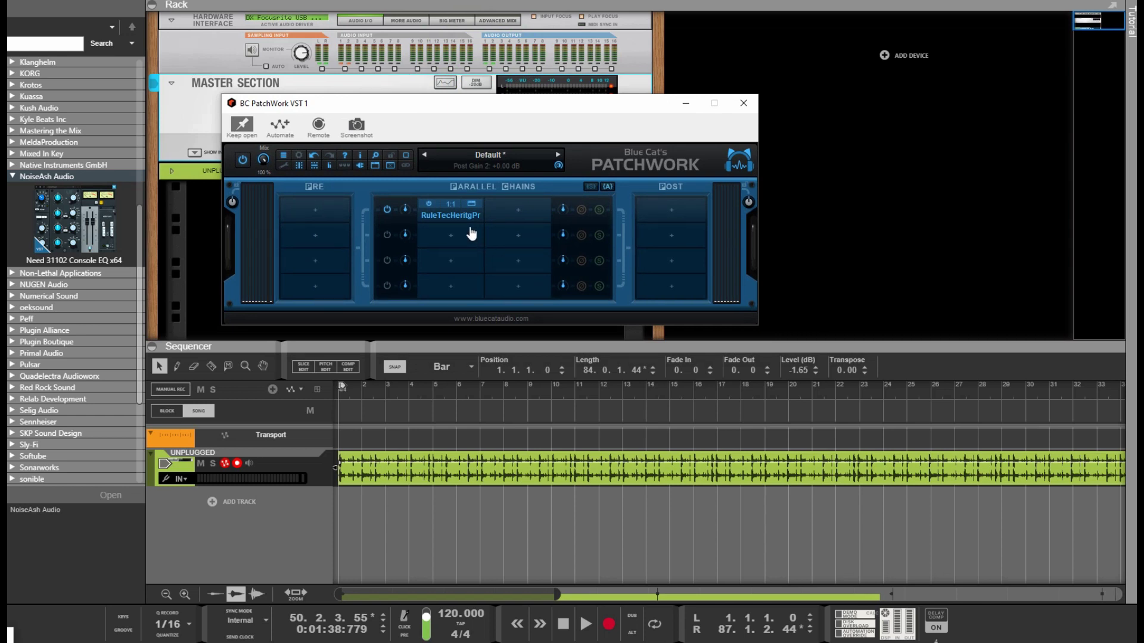
pyautogui.moveTo(483, 109); pyautogui.dragTo(525, 100)
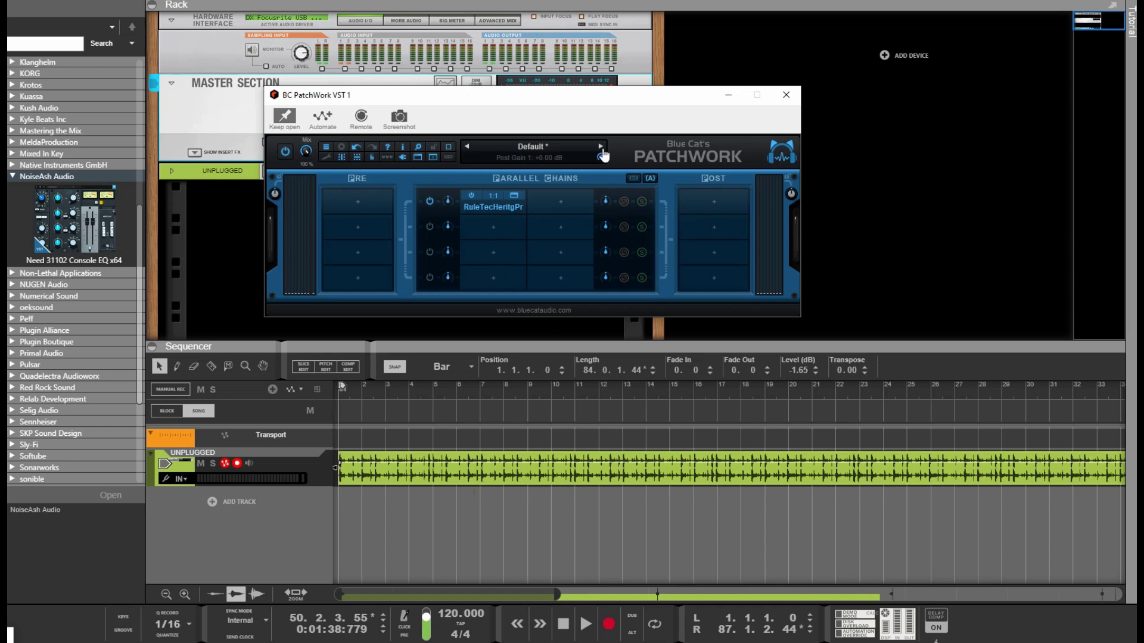
# Step: Look at the mixer's channel and master sections, return to a full-height rack, and minimize the Rule Tec window
pyautogui.moveTo(709, 8); pyautogui.dragTo(894, 544)
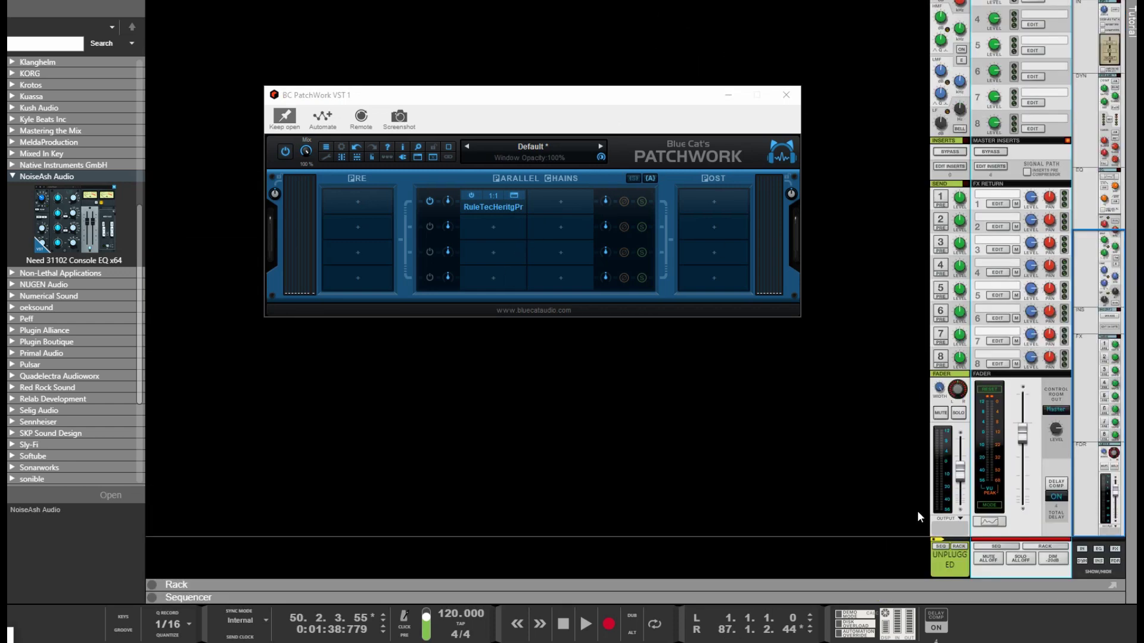
pyautogui.moveTo(1101, 381); pyautogui.dragTo(1133, 557)
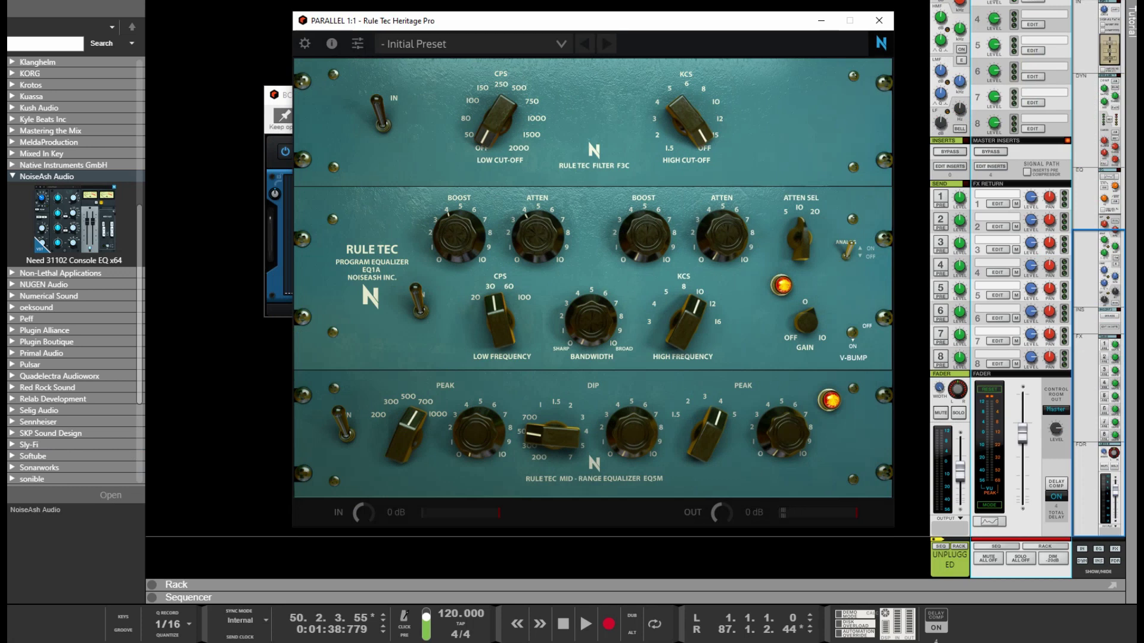
pyautogui.moveTo(486, 24); pyautogui.dragTo(392, 23)
pyautogui.click(858, 585)
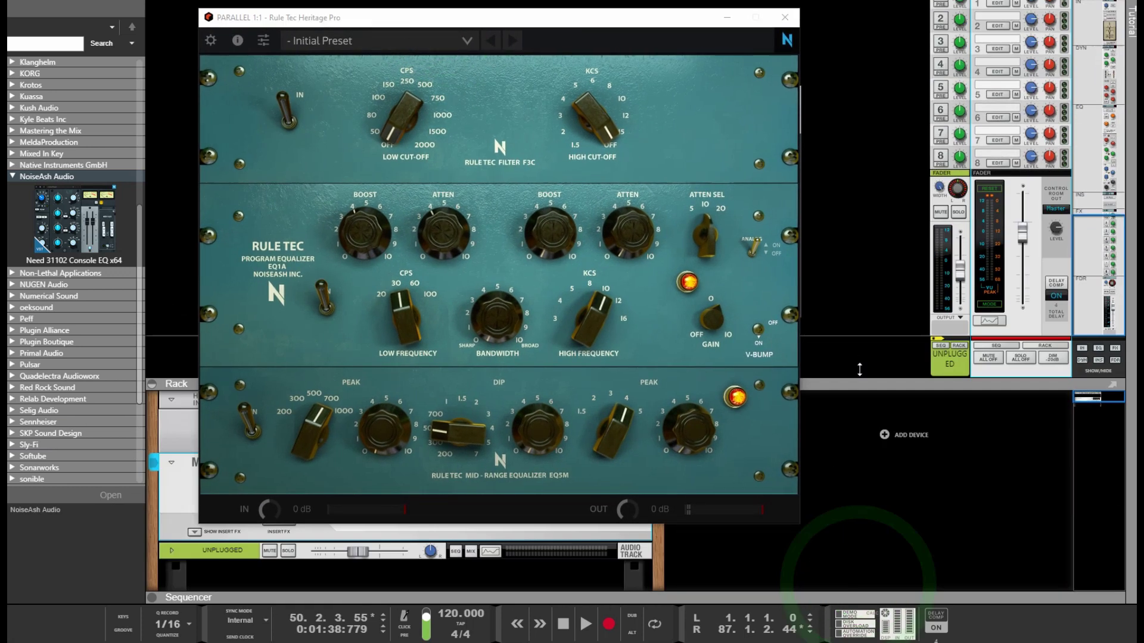
pyautogui.click(727, 17)
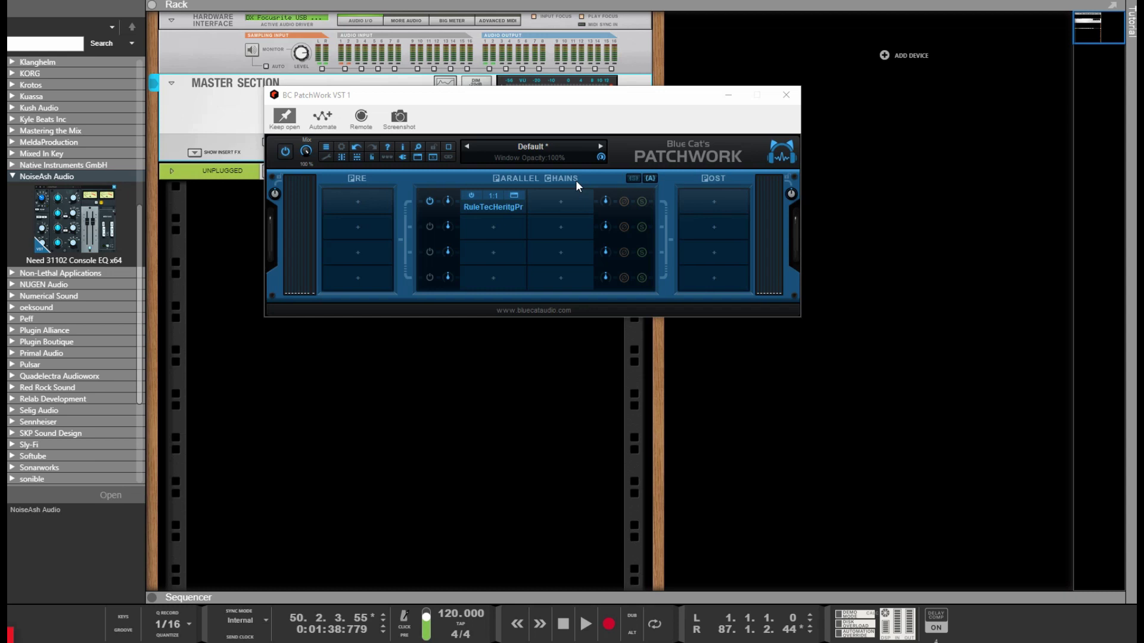
# Step: Cut the Rule Tec EQ from PatchWork's first parallel chain slot and load Rule Tec Heritage Pro x64.vst3 there
pyautogui.rightClick(511, 207)
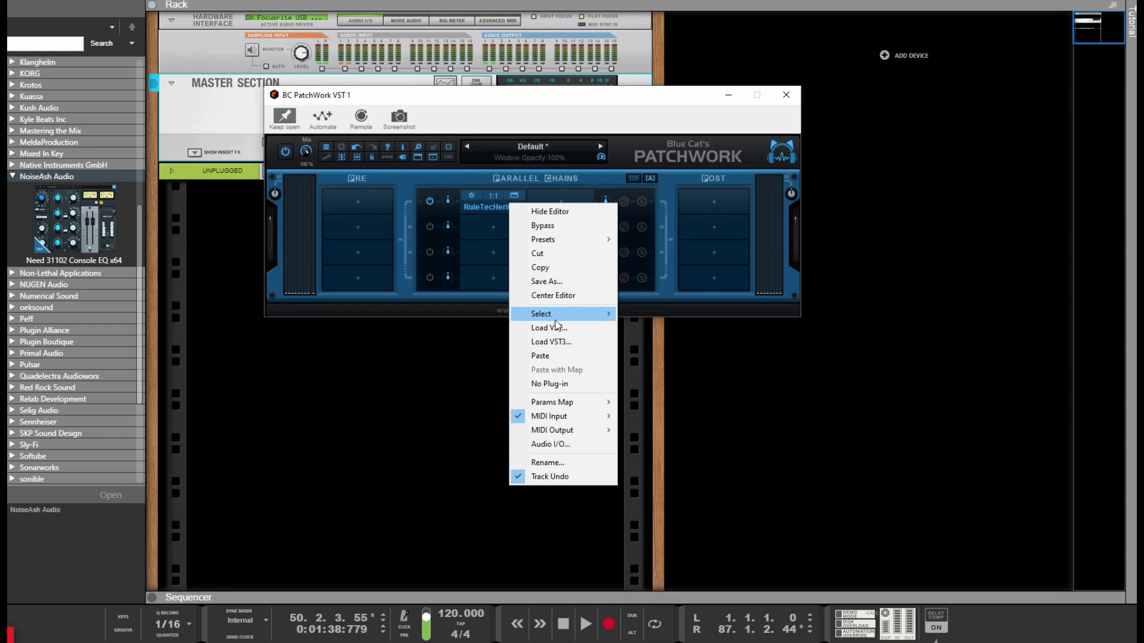
pyautogui.click(546, 253)
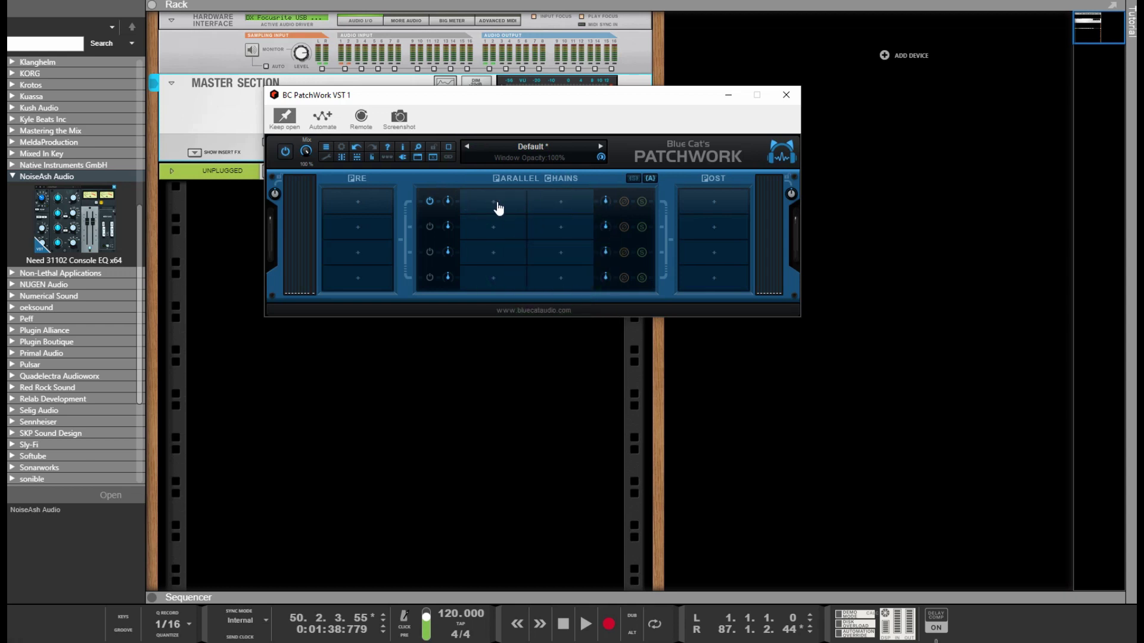
pyautogui.rightClick(494, 204)
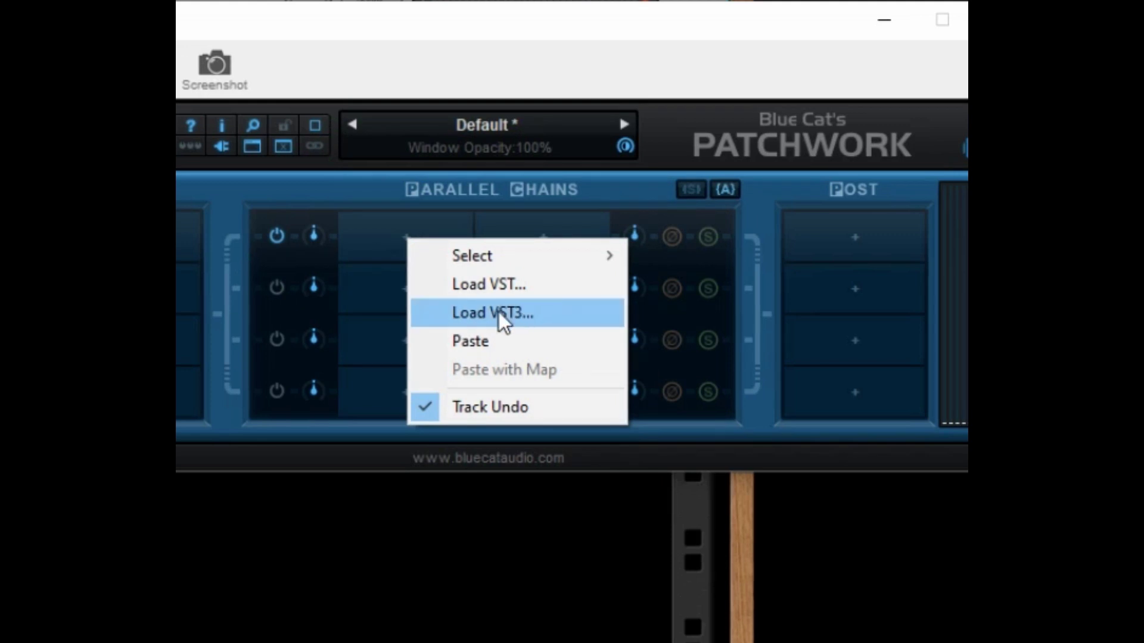
pyautogui.click(498, 313)
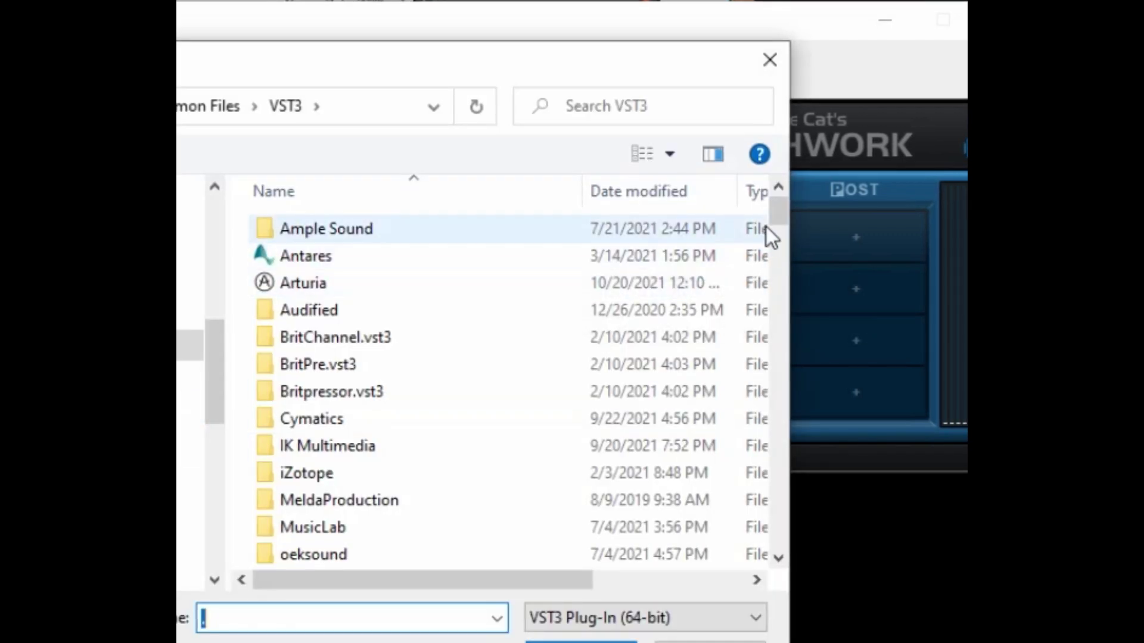
pyautogui.moveTo(775, 208); pyautogui.dragTo(812, 429)
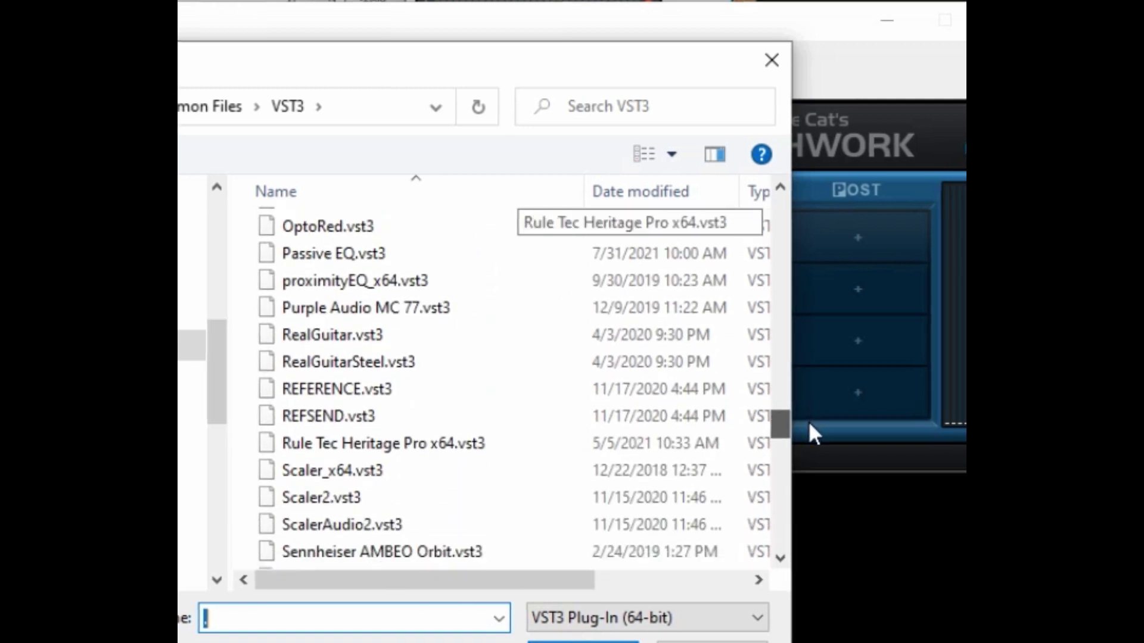
pyautogui.click(358, 446)
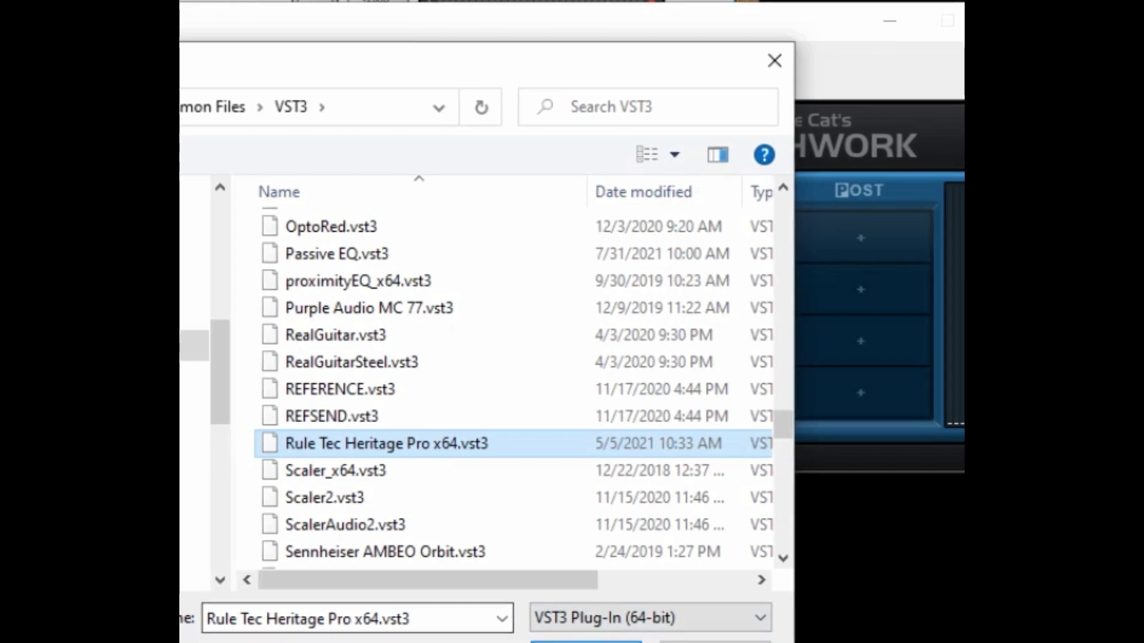
pyautogui.click(586, 641)
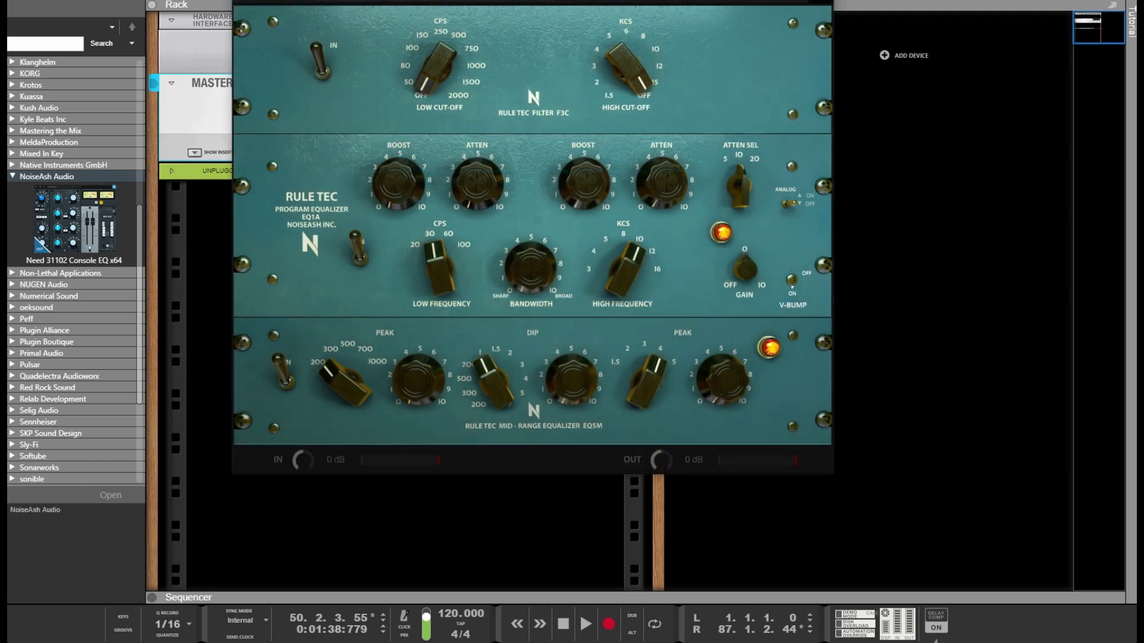
pyautogui.moveTo(441, 1); pyautogui.dragTo(439, 75)
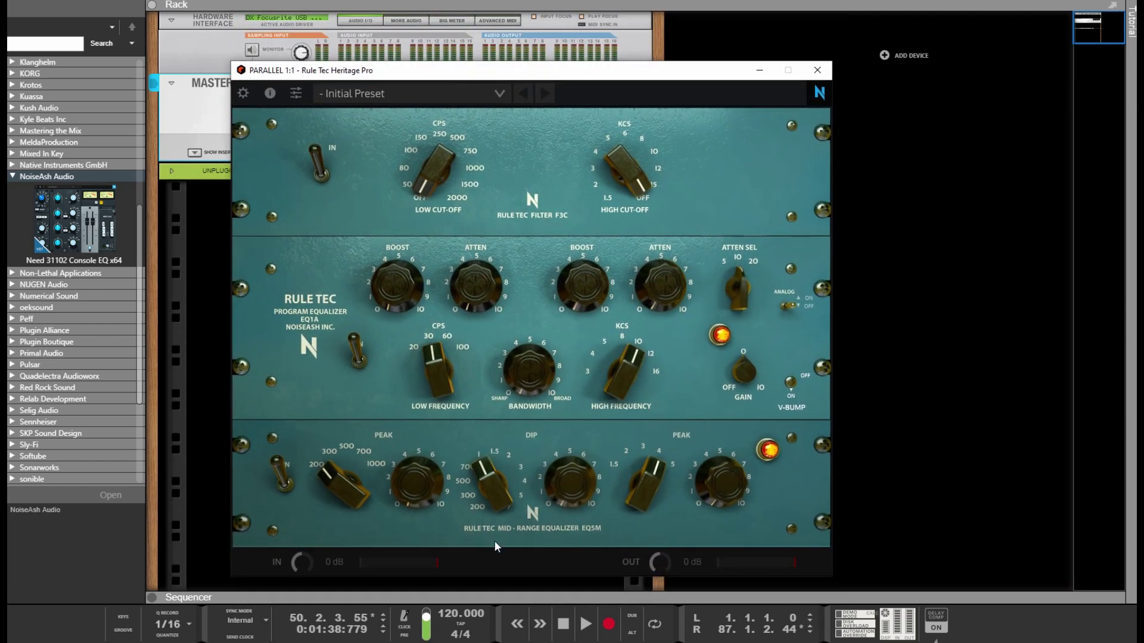
# Step: Return the song to its start and play it through the newly loaded EQ
pyautogui.click(562, 624)
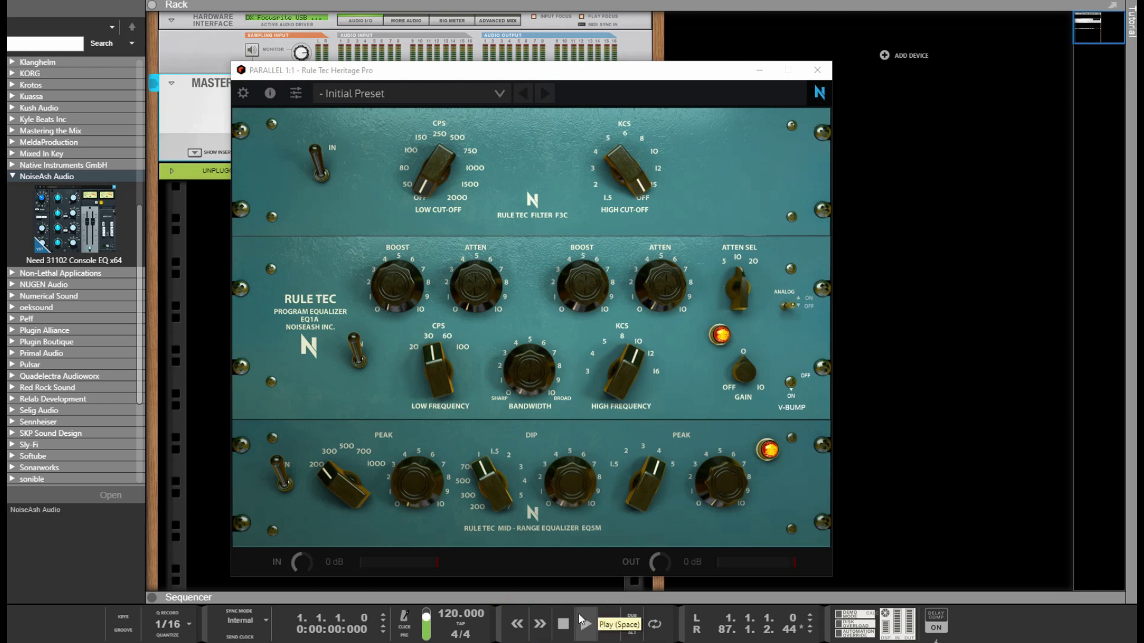
pyautogui.click(563, 624)
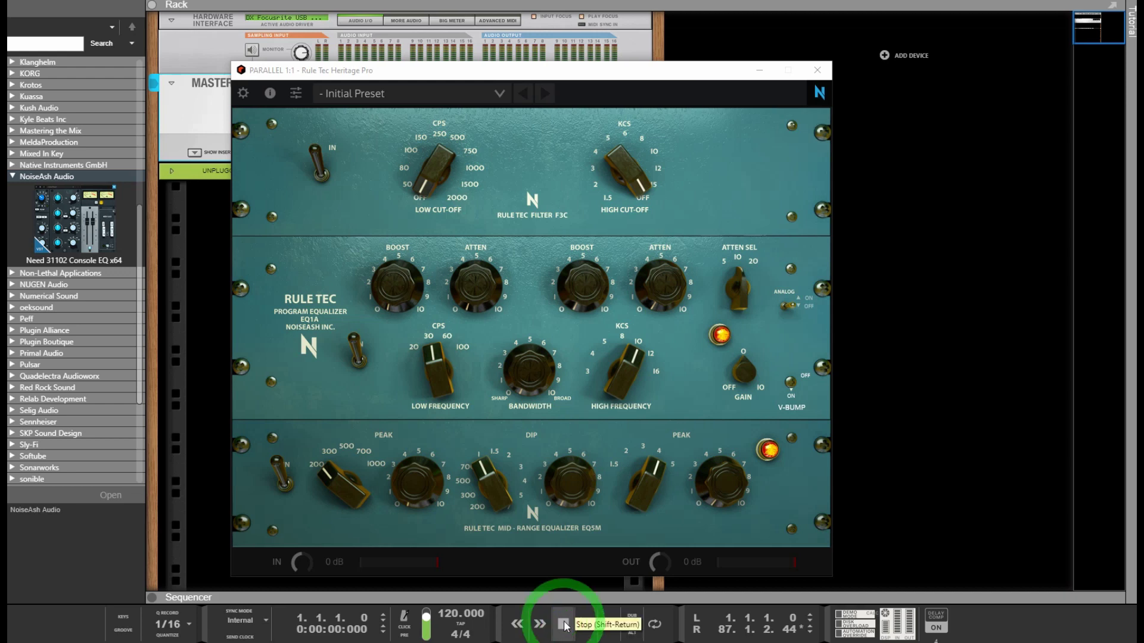
pyautogui.click(586, 624)
# Step: Audition the EQ1A boosts and F3C cut-offs during playback, and set the EQ5M low peak frequency to 300
pyautogui.click(391, 286)
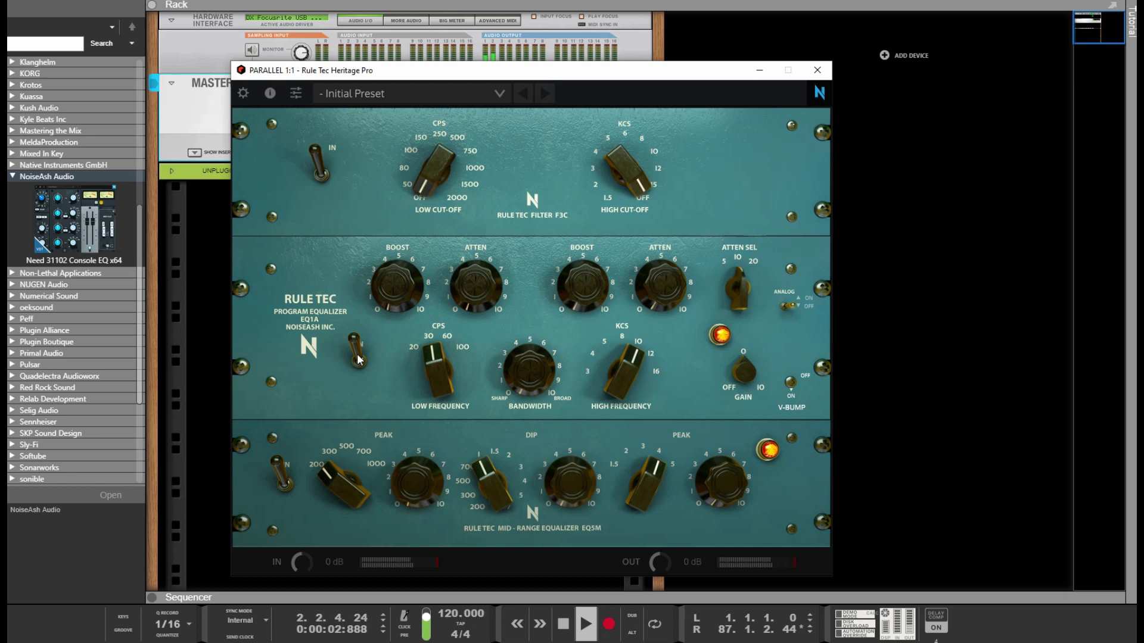
pyautogui.moveTo(396, 286); pyautogui.dragTo(397, 227)
pyautogui.moveTo(397, 280); pyautogui.dragTo(422, 252)
pyautogui.moveTo(579, 284); pyautogui.dragTo(531, 256)
pyautogui.moveTo(420, 175); pyautogui.dragTo(391, 134)
pyautogui.moveTo(622, 154); pyautogui.dragTo(631, 79)
pyautogui.moveTo(336, 468); pyautogui.dragTo(346, 452)
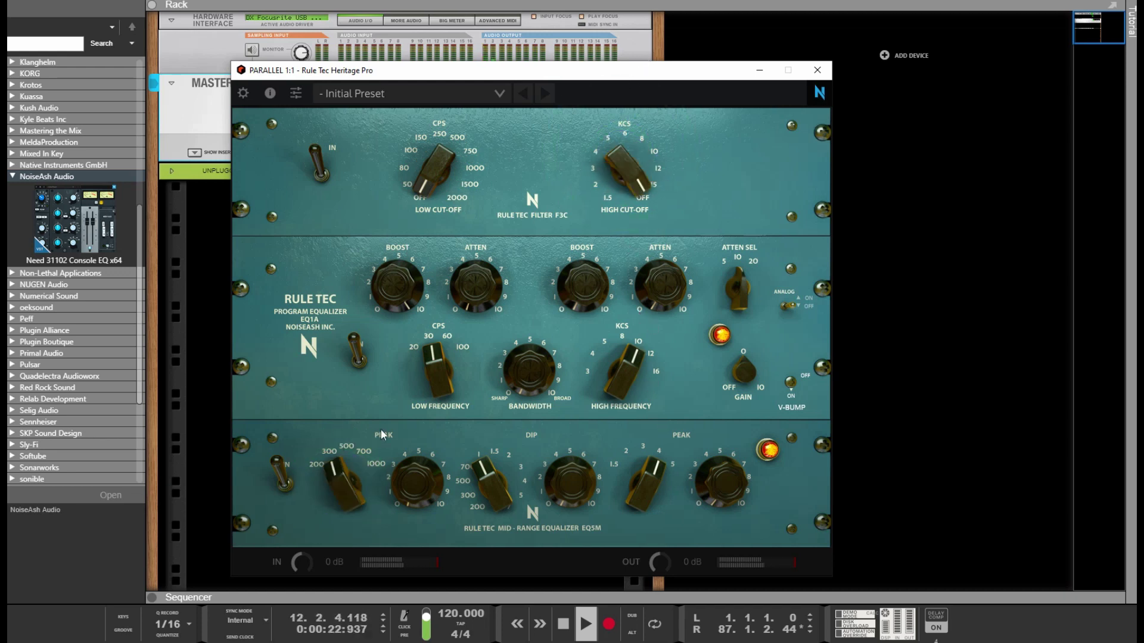
pyautogui.moveTo(555, 512); pyautogui.dragTo(560, 209)
pyautogui.moveTo(548, 140); pyautogui.dragTo(527, 476)
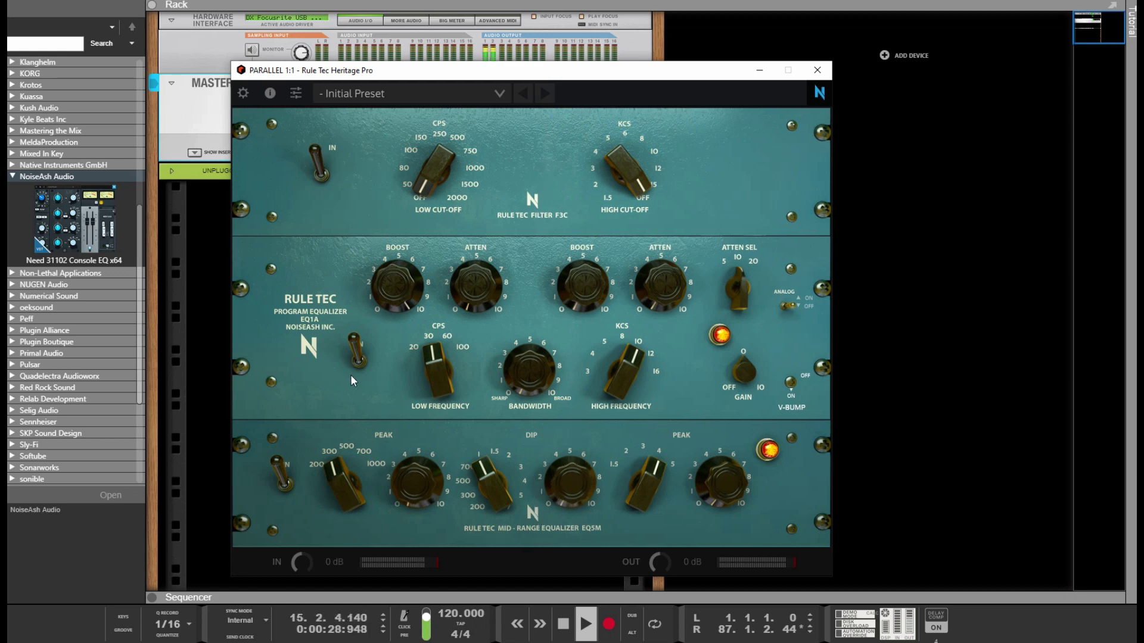
# Step: Minimize the Rule Tec window and move the PatchWork window just below the UNPLUGGED audio track in the rack
pyautogui.moveTo(532, 79)
pyautogui.mouseDown()
pyautogui.moveTo(549, 55)
pyautogui.moveTo(538, 58)
pyautogui.mouseUp()
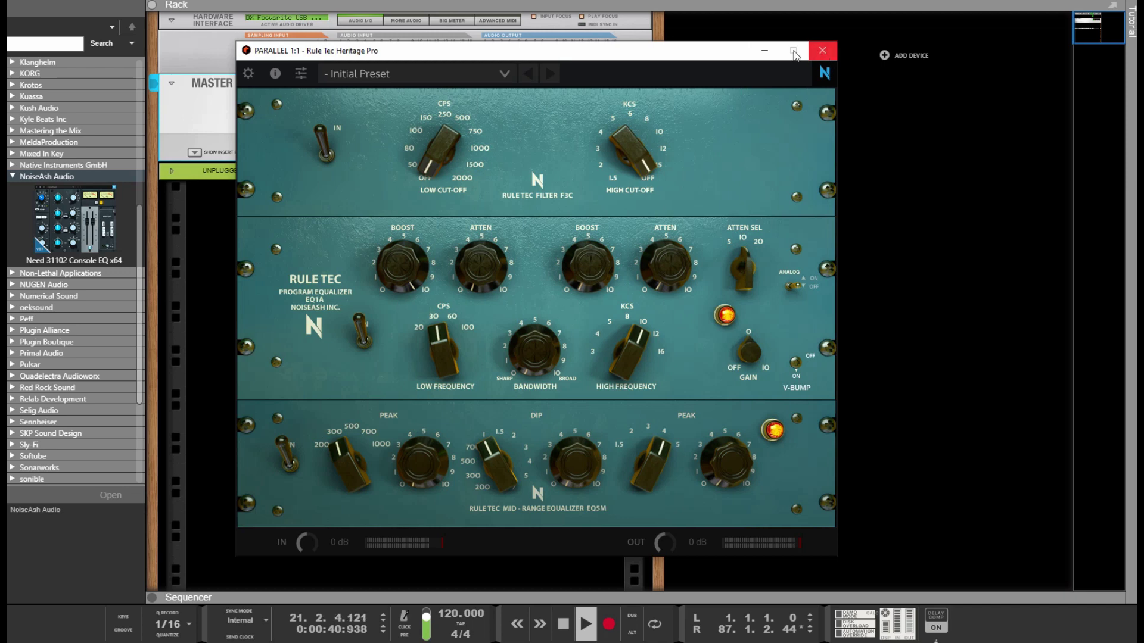
pyautogui.click(763, 52)
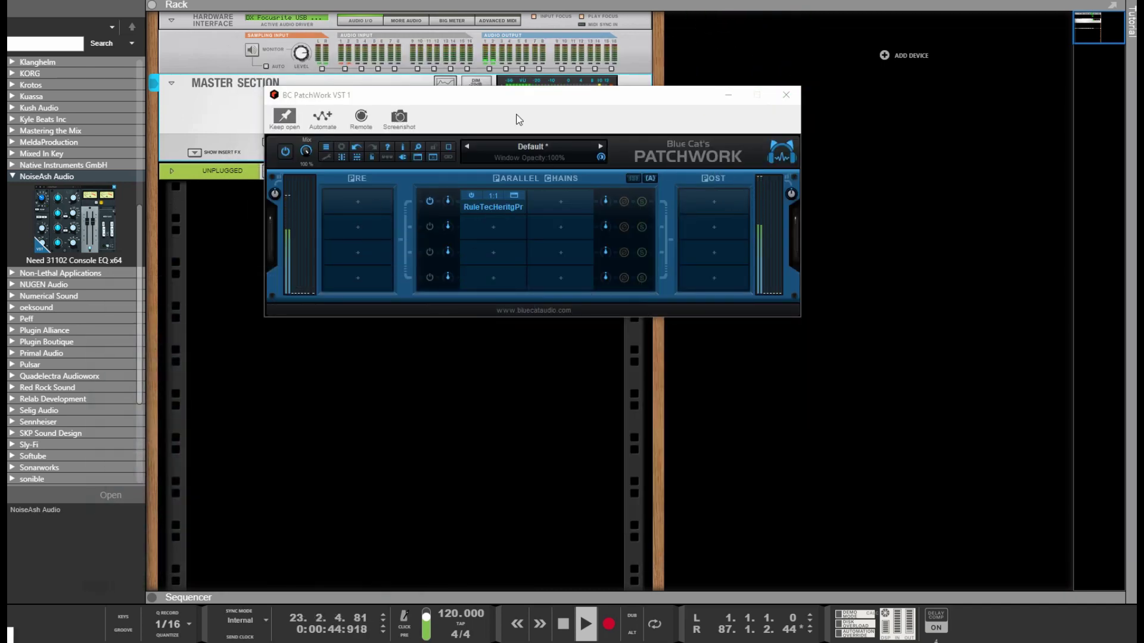
pyautogui.moveTo(510, 88); pyautogui.dragTo(405, 184)
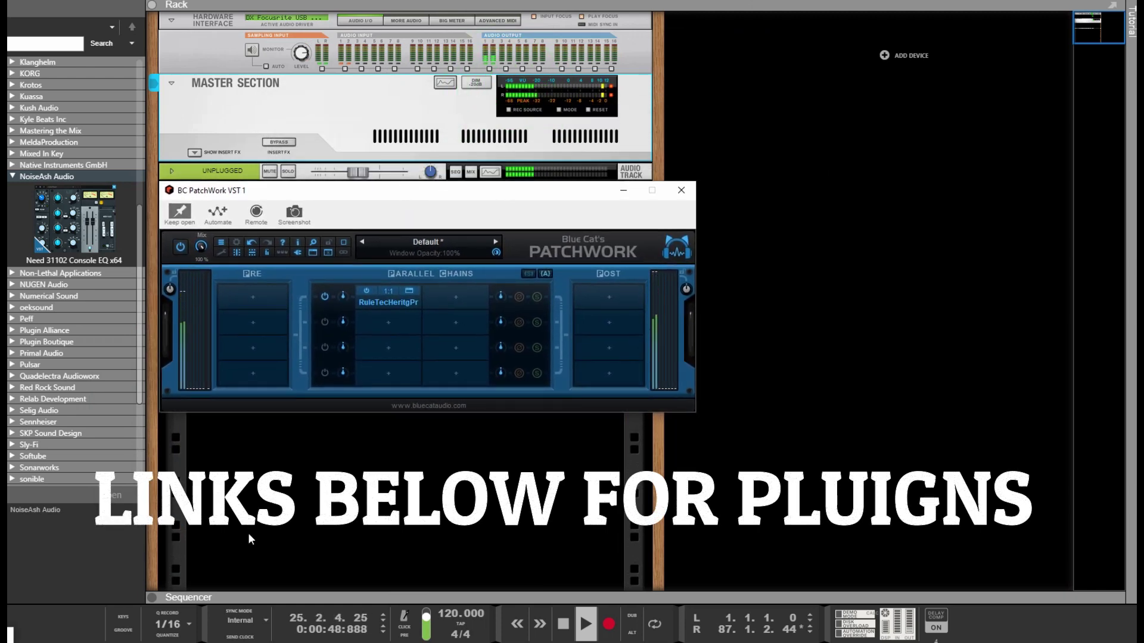
# Step: Restore the Rule Tec window, minimize and restore it once more, and align it with the rack's left edge over PatchWork
pyautogui.click(9, 635)
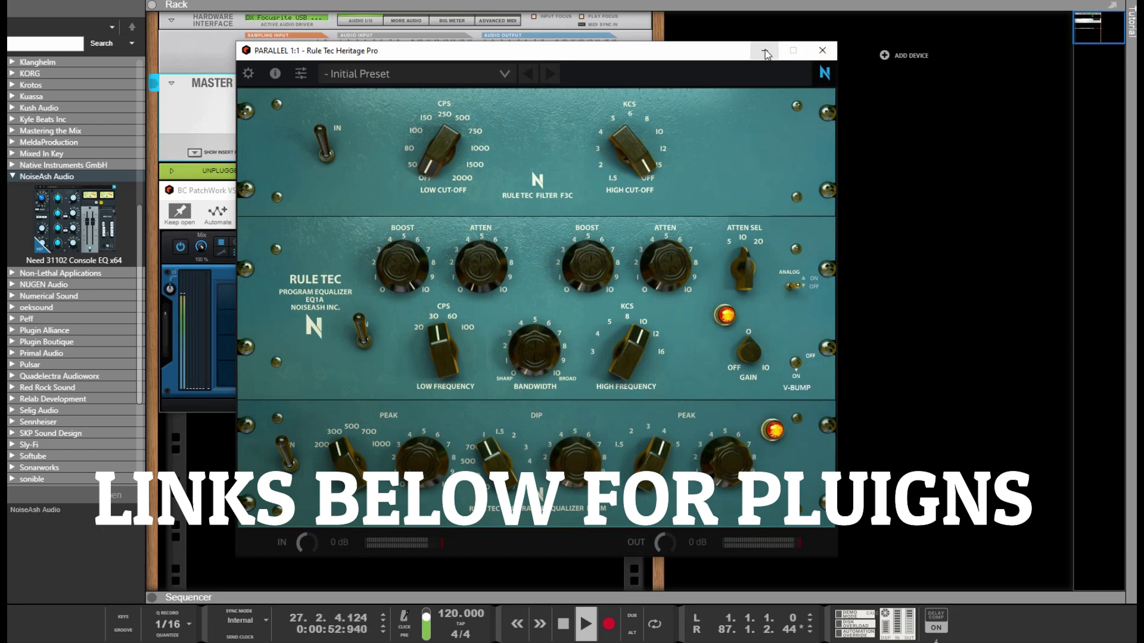
pyautogui.click(764, 51)
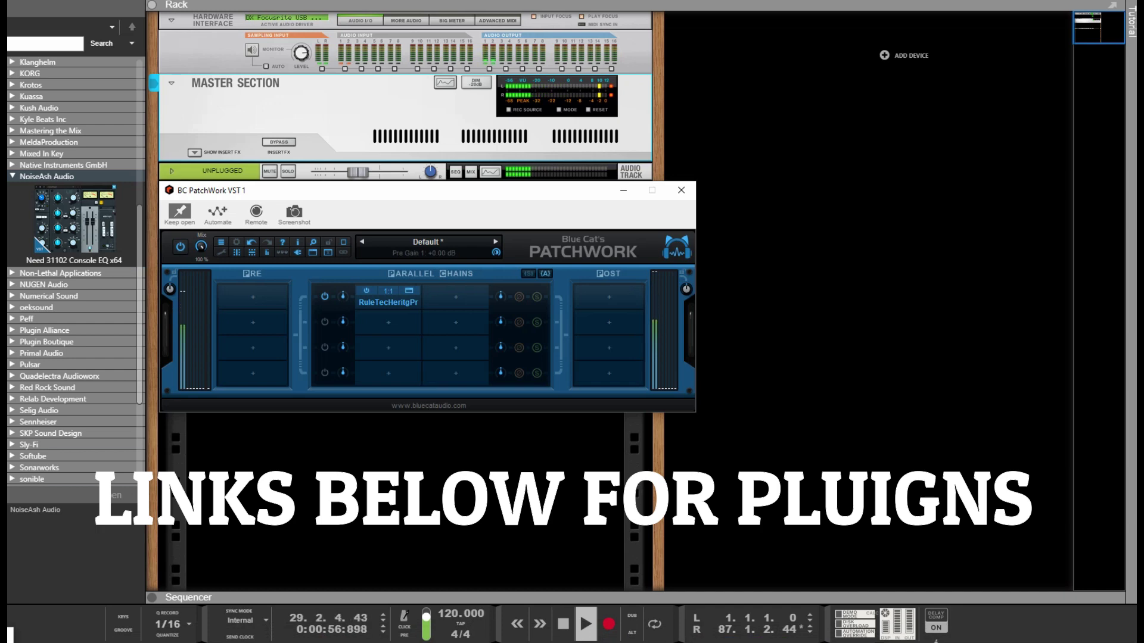
pyautogui.click(10, 635)
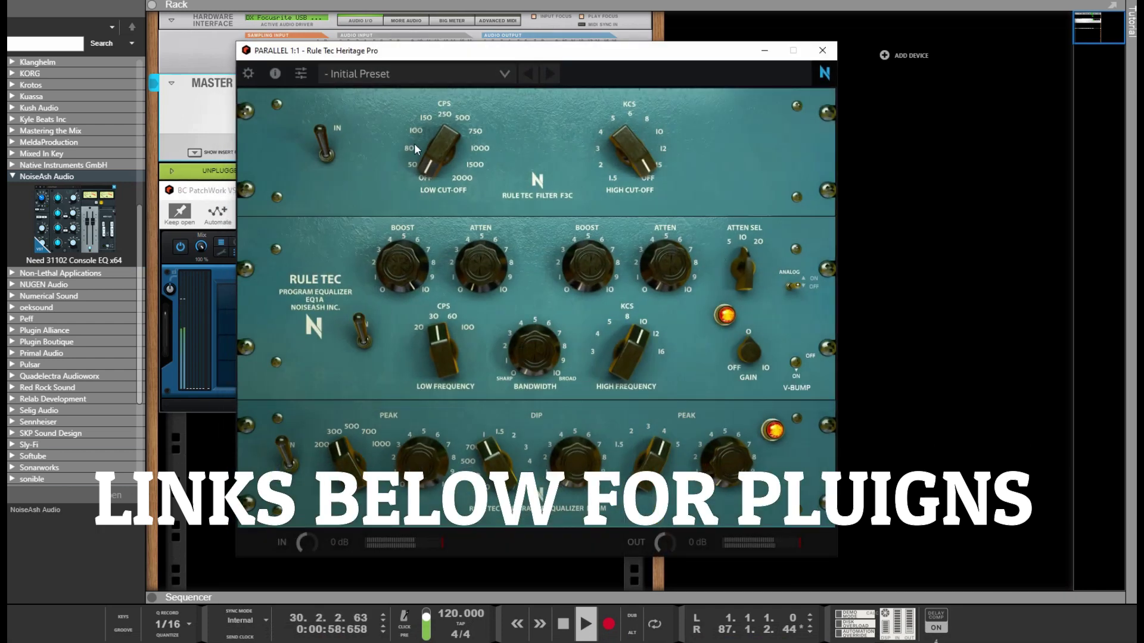
pyautogui.moveTo(430, 50); pyautogui.dragTo(353, 71)
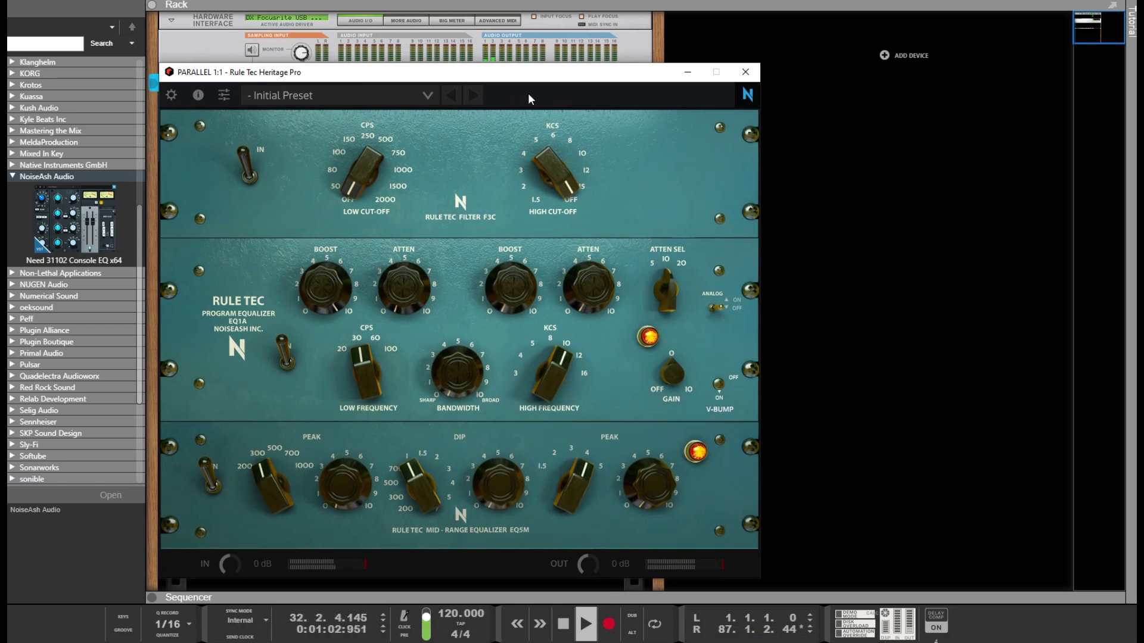